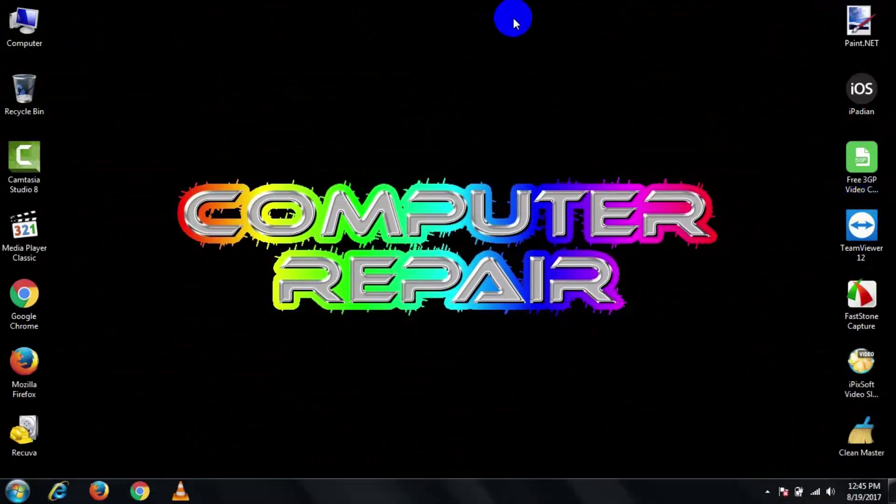
Go from the Start menu into Control Panel's BitLocker Drive Encryption page
left_click(17, 490)
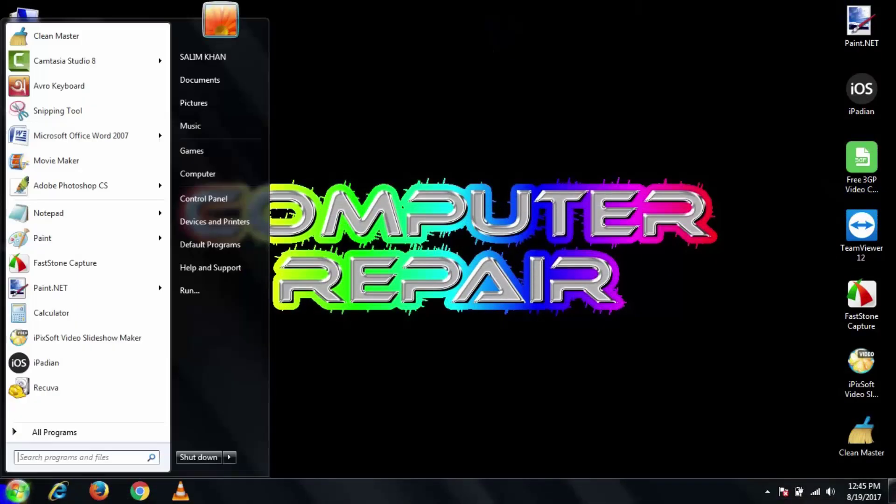
left_click(225, 201)
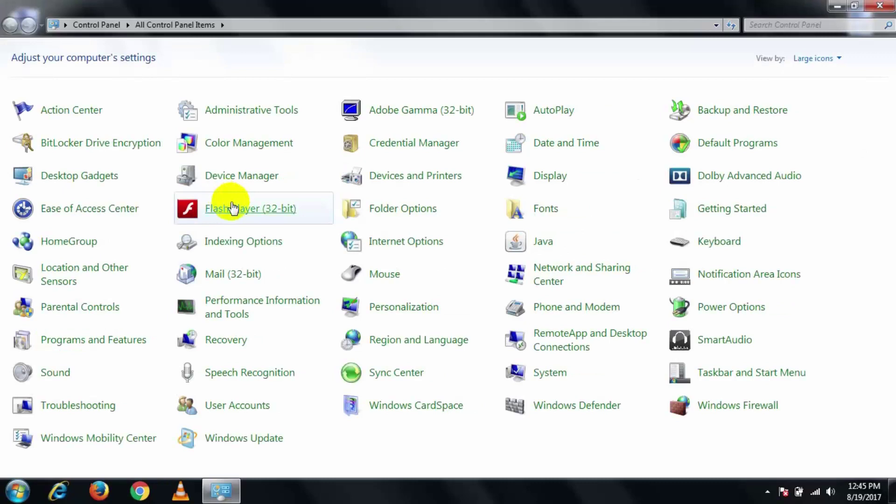
left_click(98, 147)
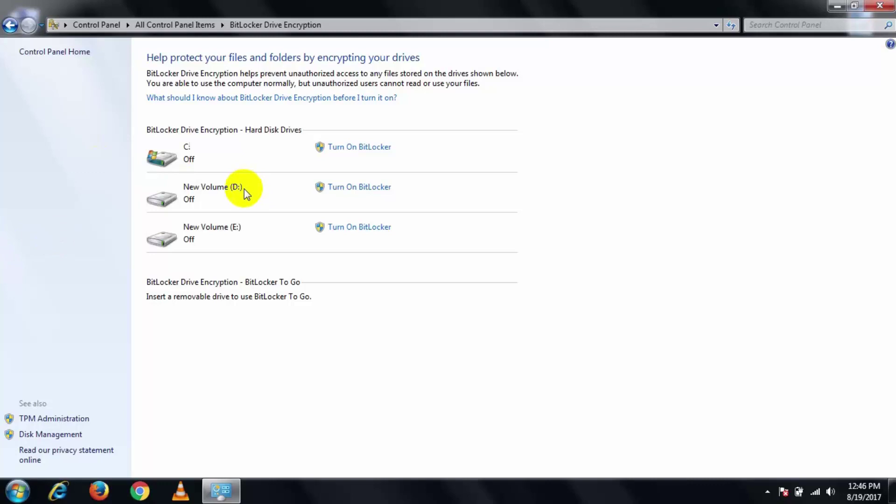
left_click(375, 189)
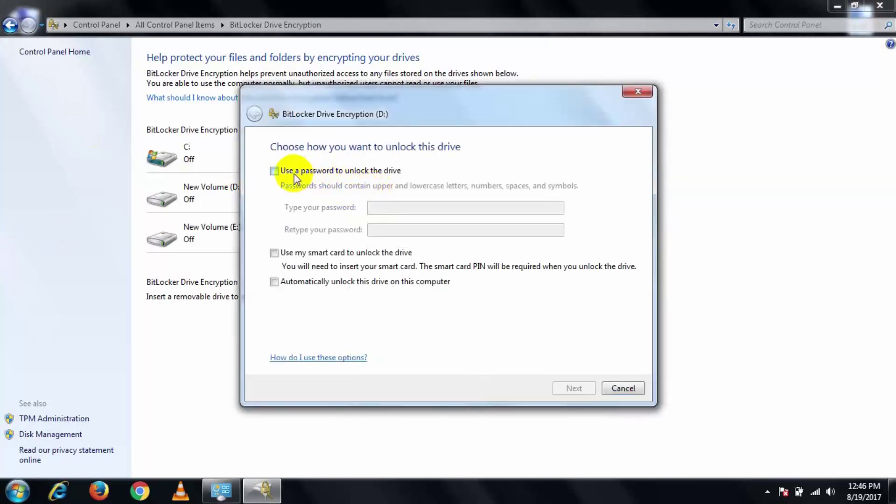
left_click(292, 172)
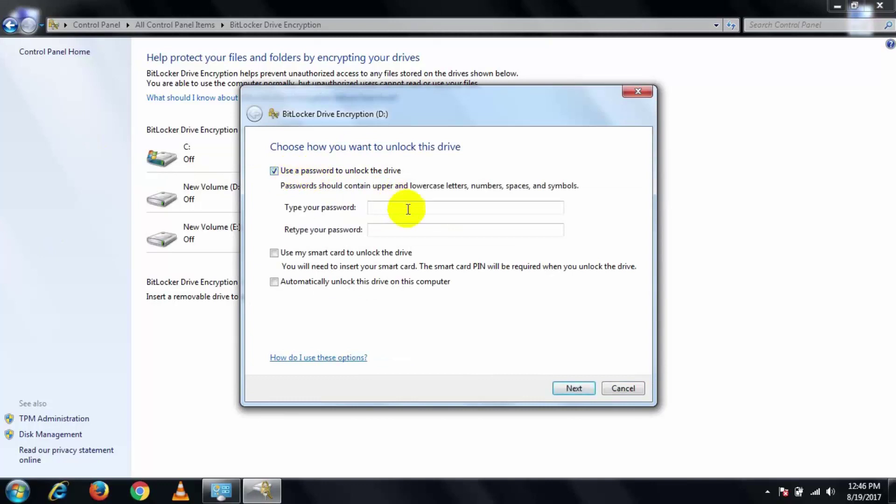
left_click(410, 208)
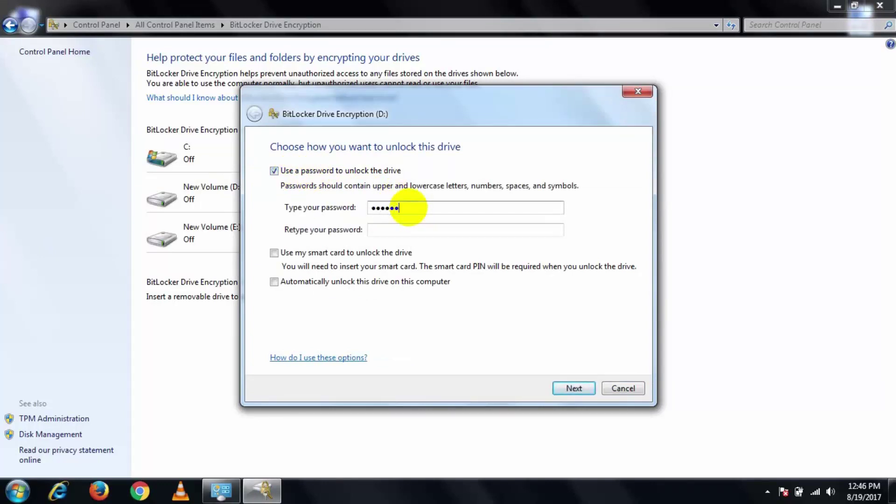
left_click(432, 228)
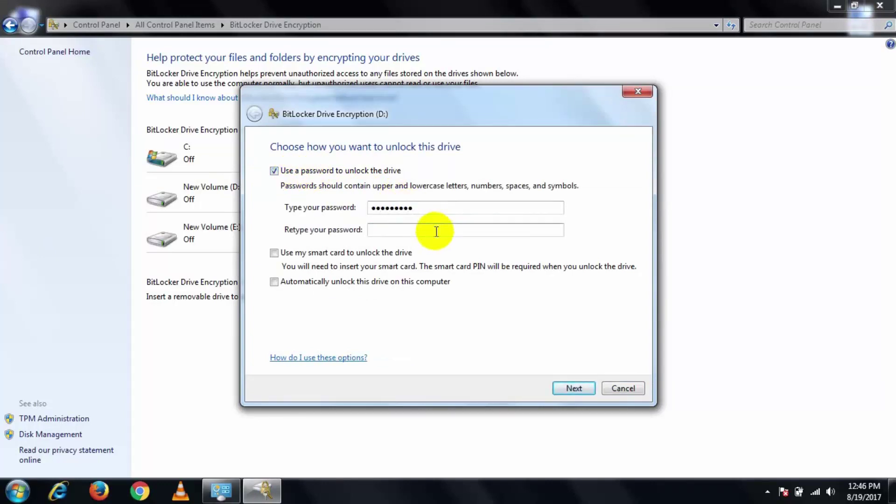
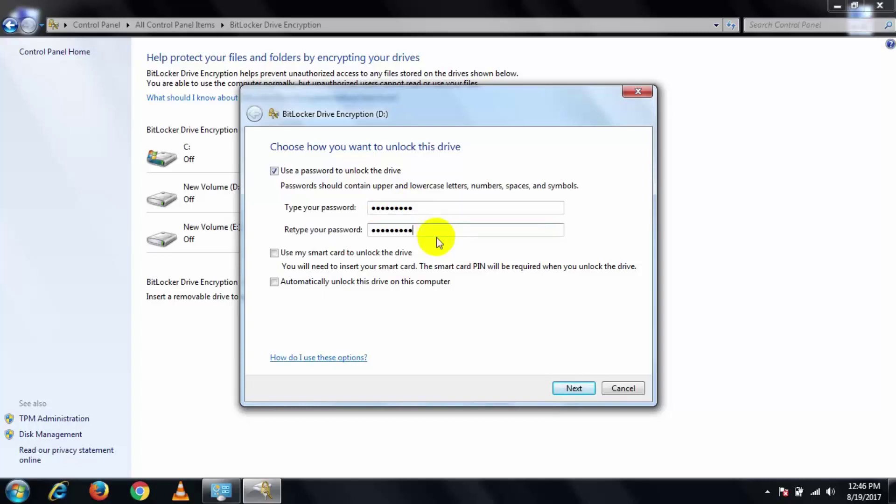
left_click(562, 388)
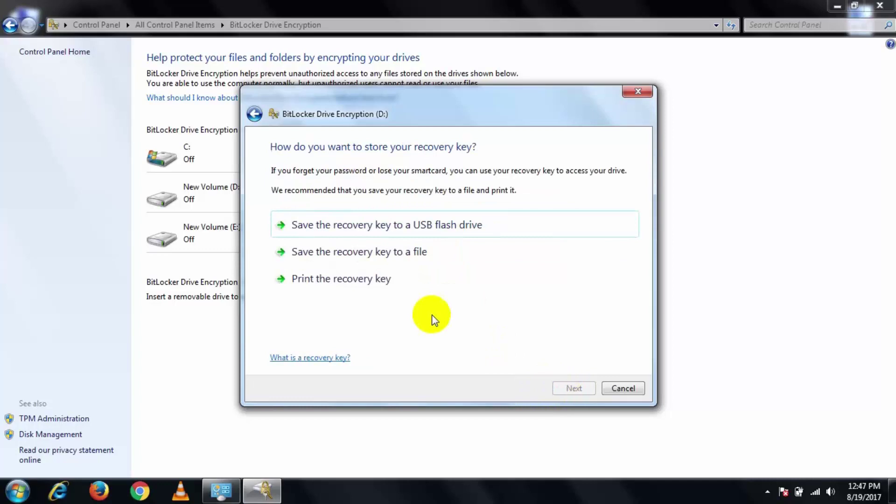
Save drive D's recovery key to Documents as 'BitLocker Recovery Key' and continue
left_click(405, 255)
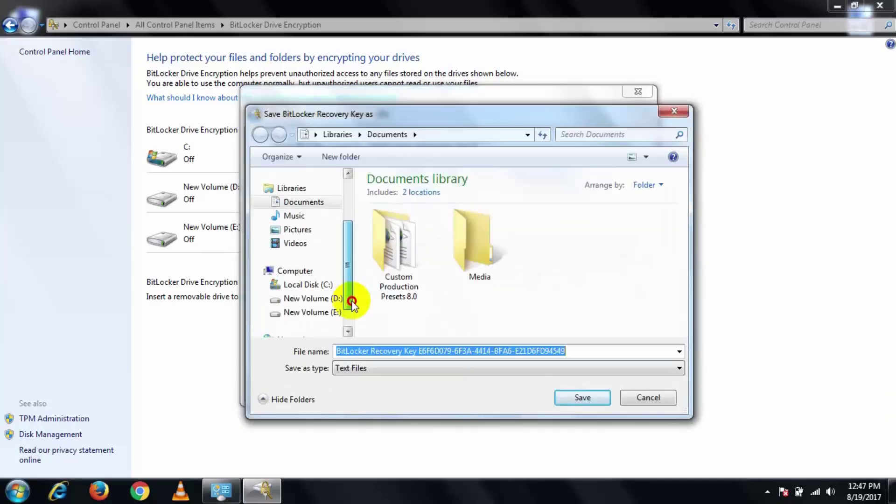
mouse_move(308, 298)
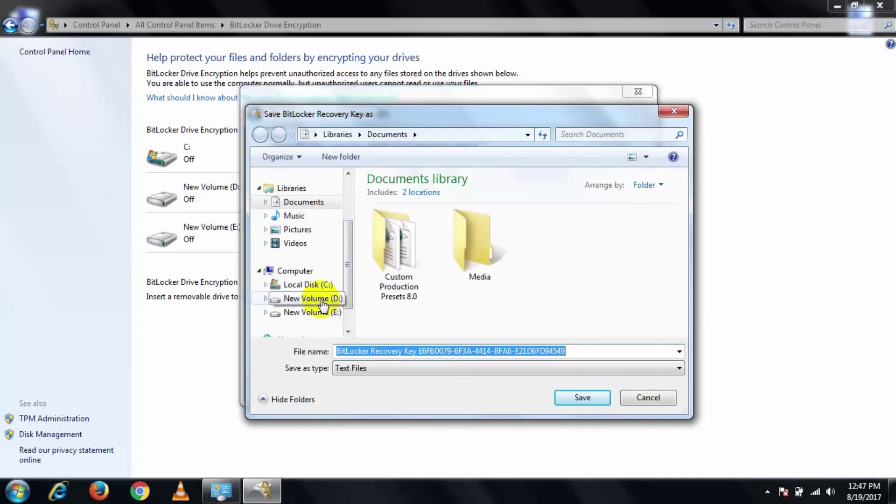
scroll(338, 250, "up", 1)
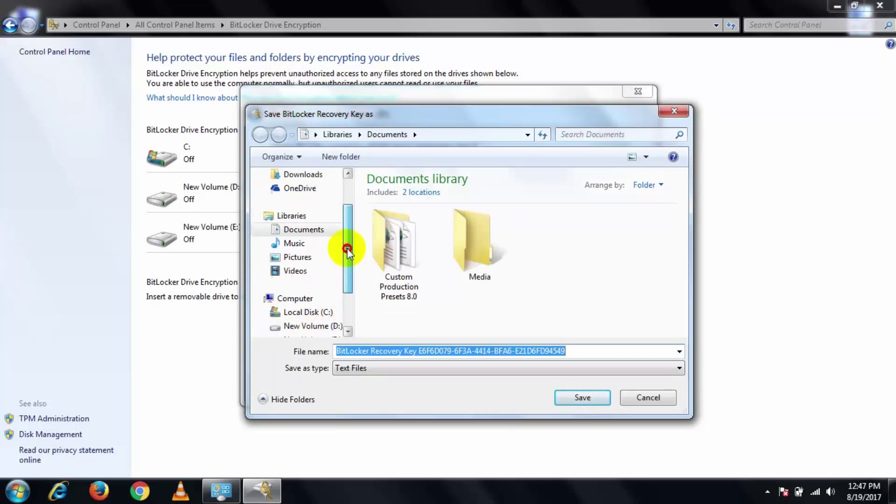
left_click(297, 247)
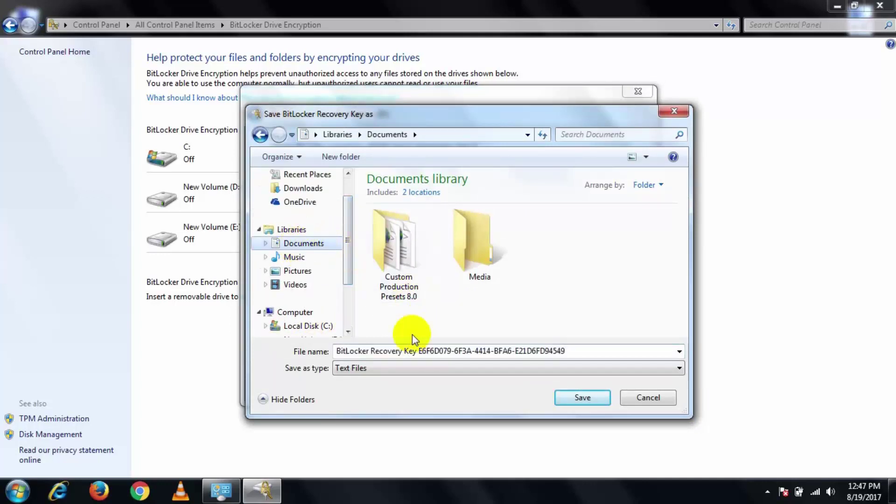
left_click(415, 350)
type("BitLocker Recovery Key")
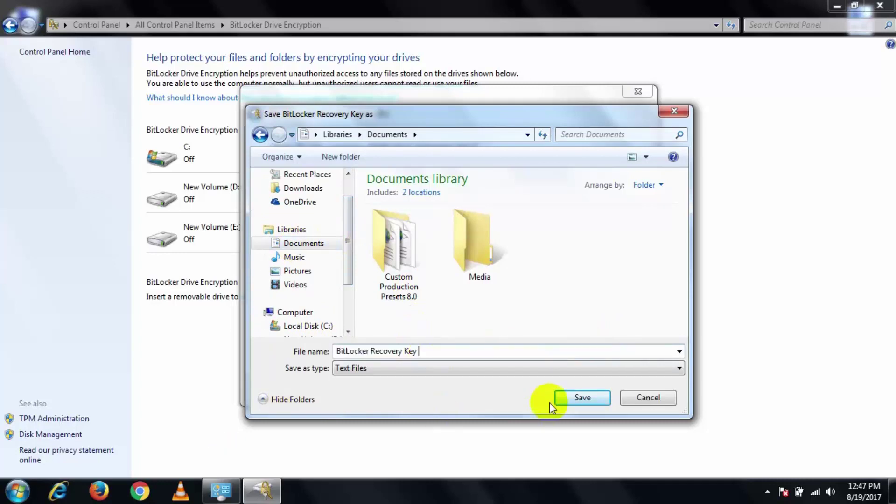
left_click(578, 397)
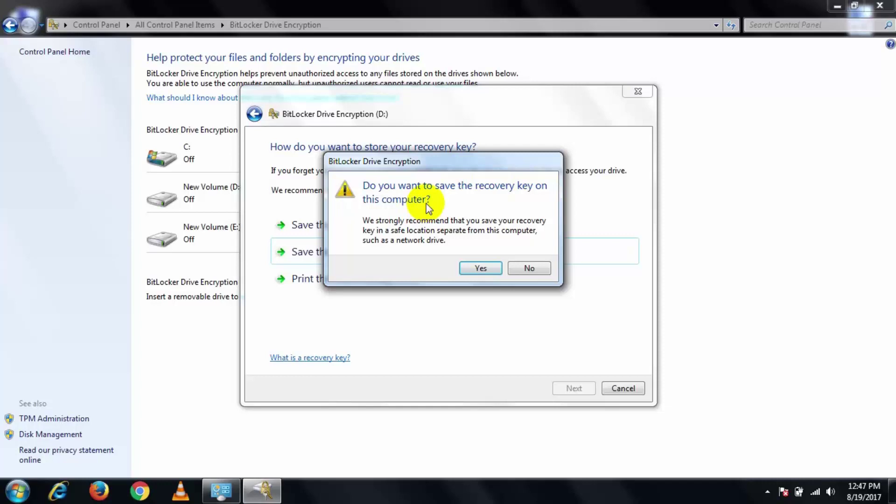
left_click(481, 268)
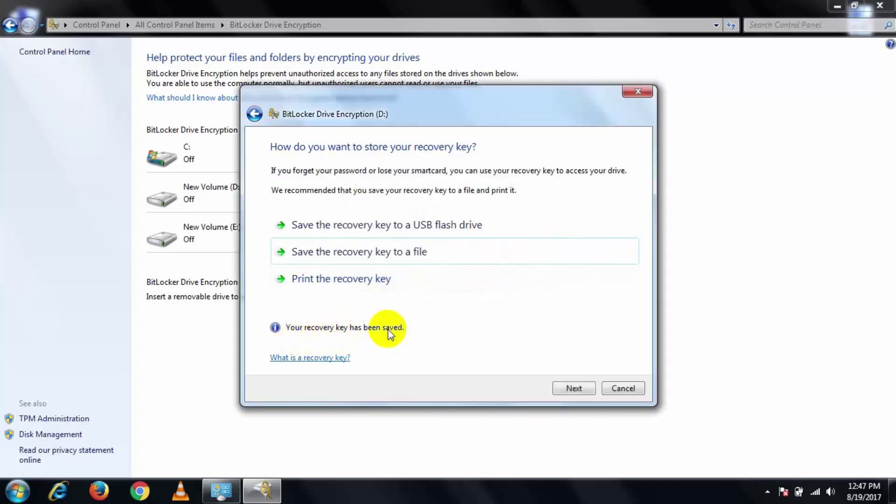
left_click(573, 388)
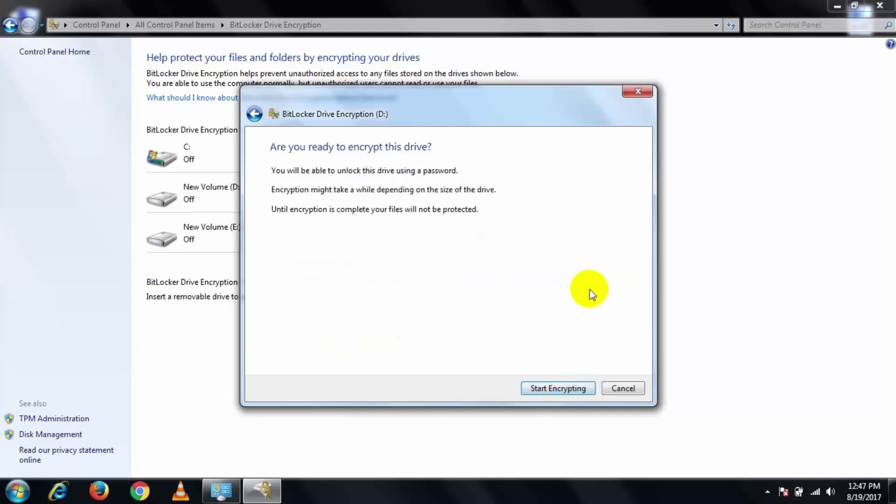
Start encrypting drive D
left_click(563, 389)
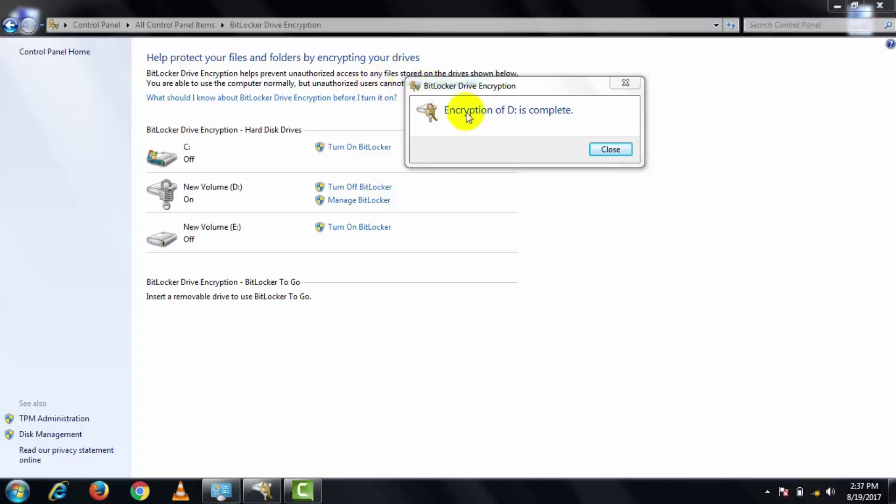
Dismiss the encryption-complete message, close Control Panel and put the computer to sleep
left_click(625, 148)
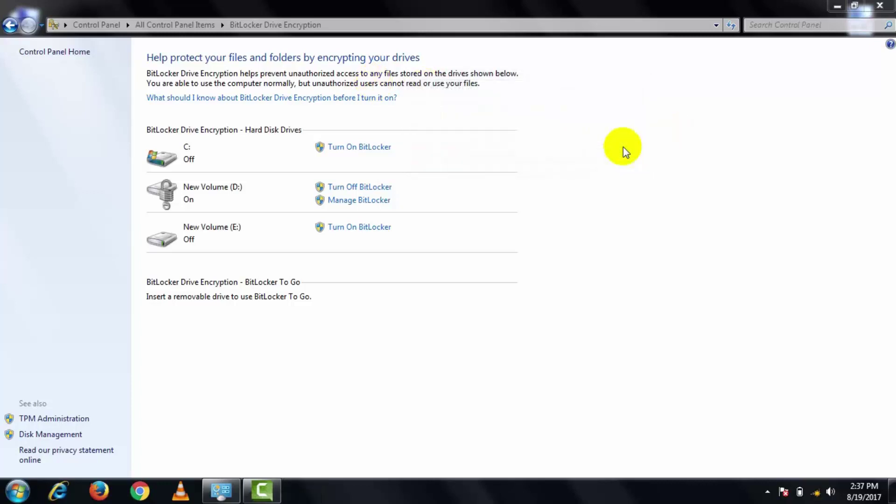
left_click(880, 6)
left_click(19, 490)
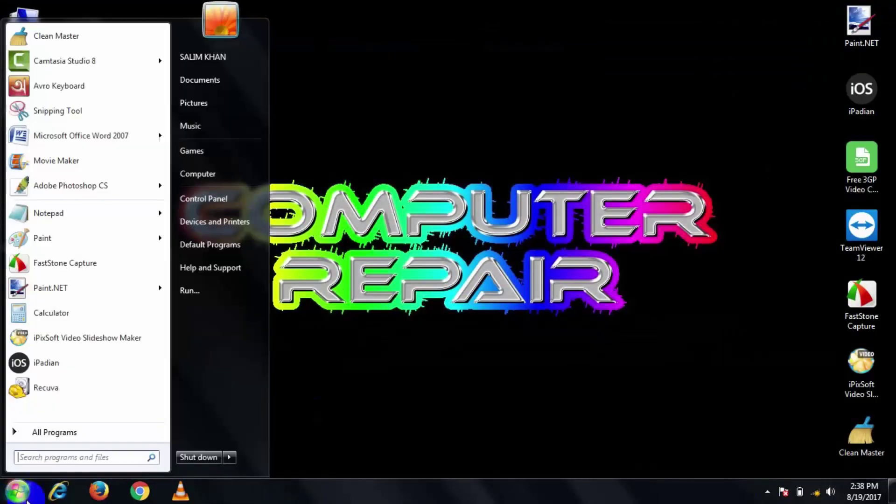
left_click(229, 457)
left_click(254, 443)
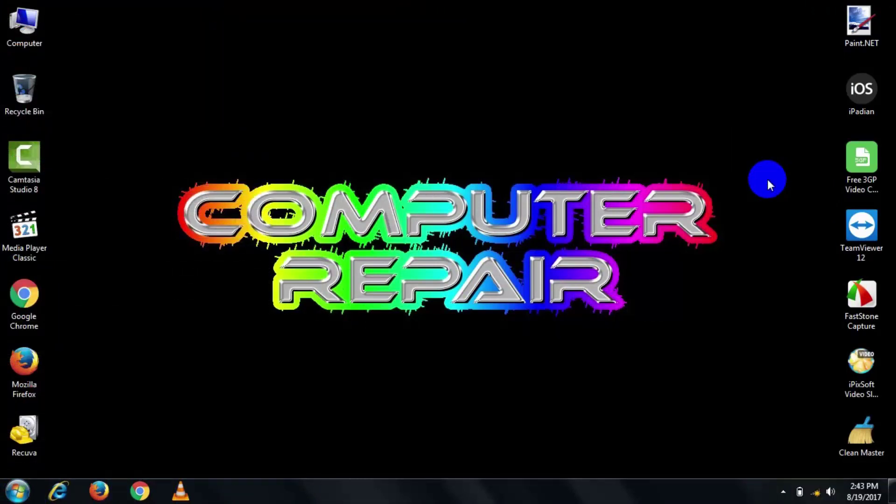
In Computer, unlock Local Disk (D:) with its BitLocker password
key("super+e")
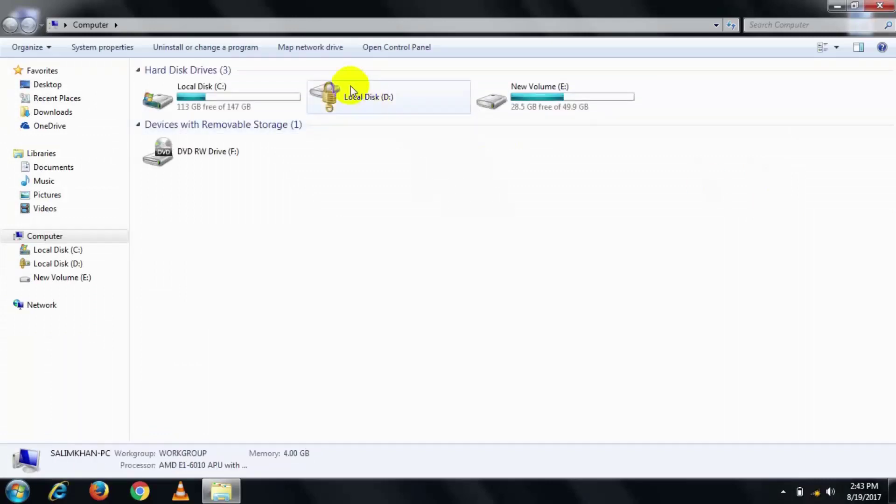
double_click(394, 102)
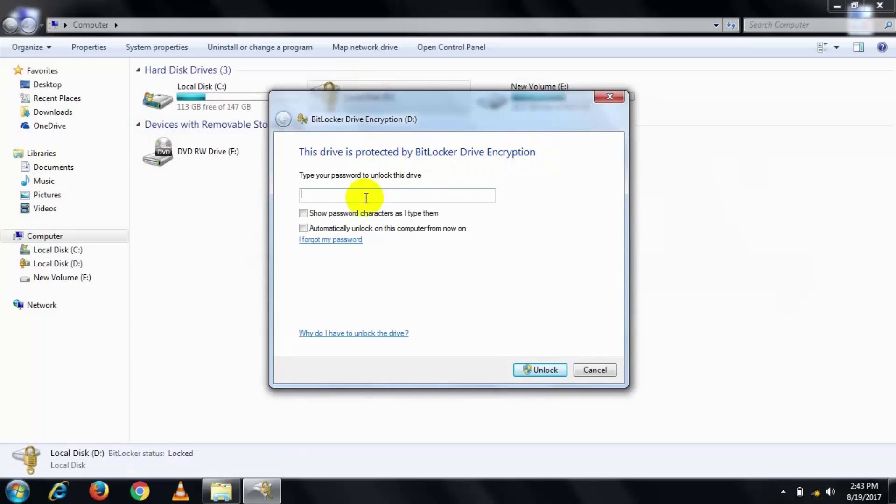
type("*********")
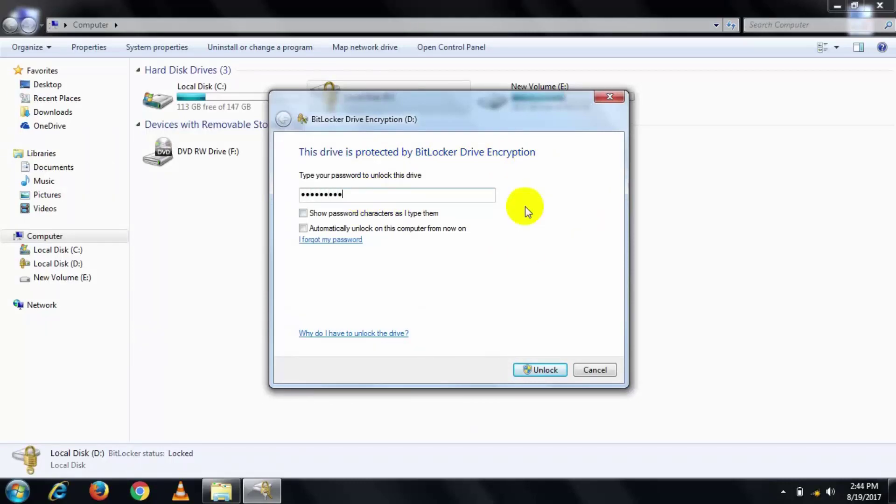
left_click(545, 370)
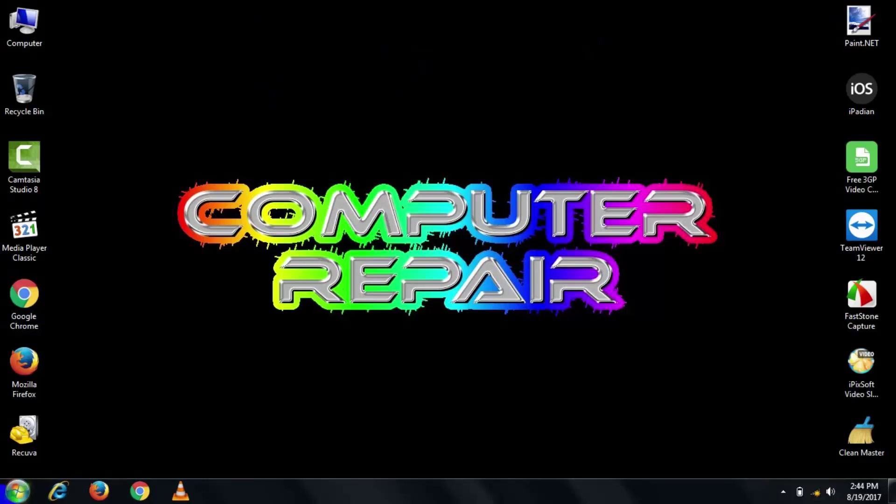
Reopen BitLocker Drive Encryption in Control Panel and decrypt drive D
left_click(18, 490)
left_click(215, 199)
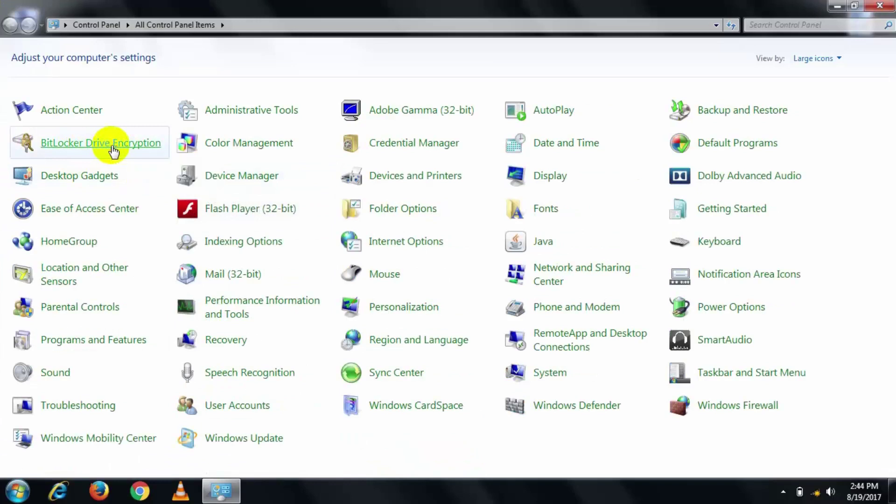
left_click(77, 154)
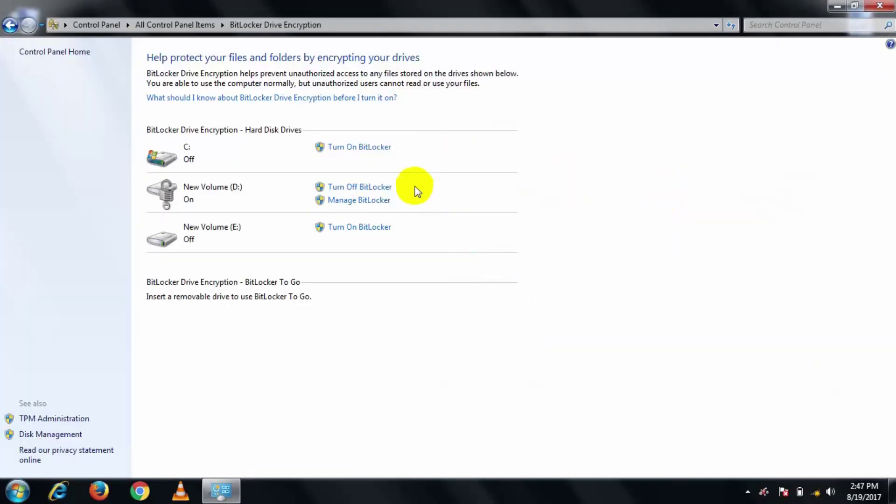
left_click(367, 186)
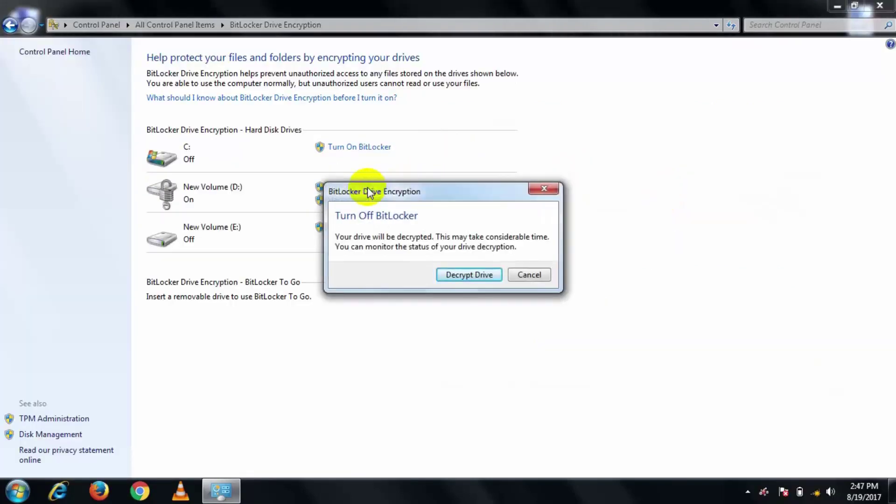
left_click(460, 279)
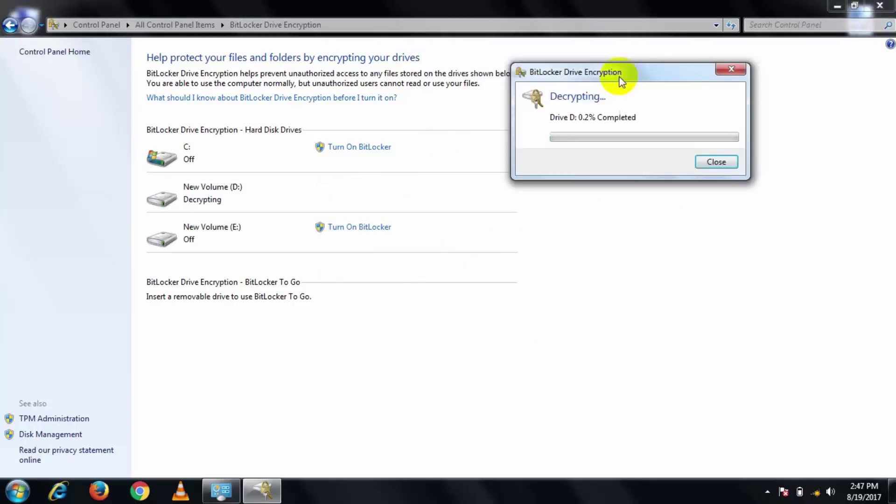